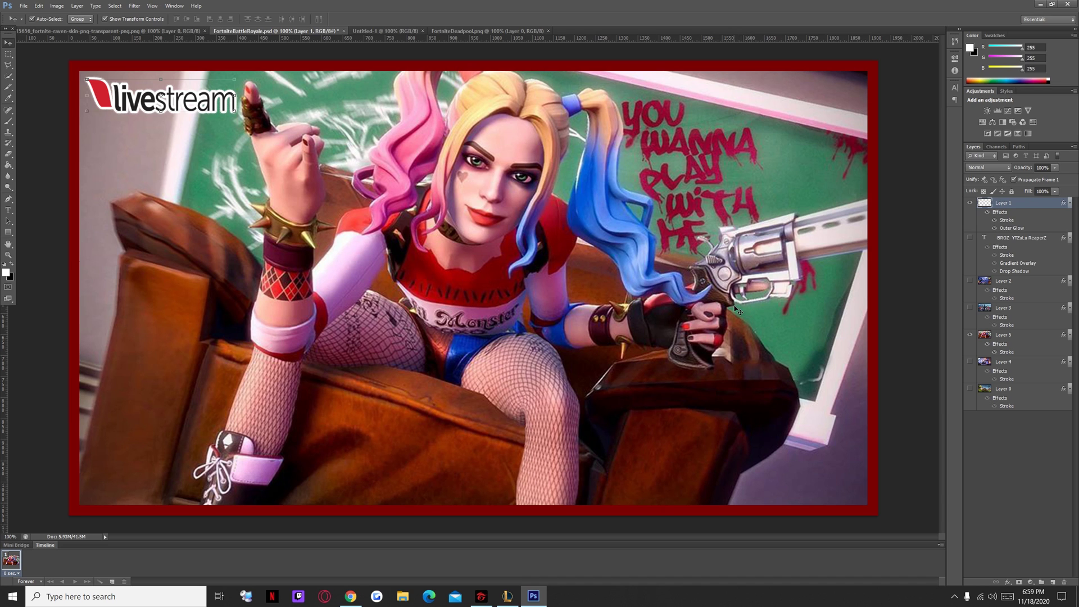
Look through the open documents and settle on the raven skin image.
{"action": "left_click", "coordinate": [163, 31]}
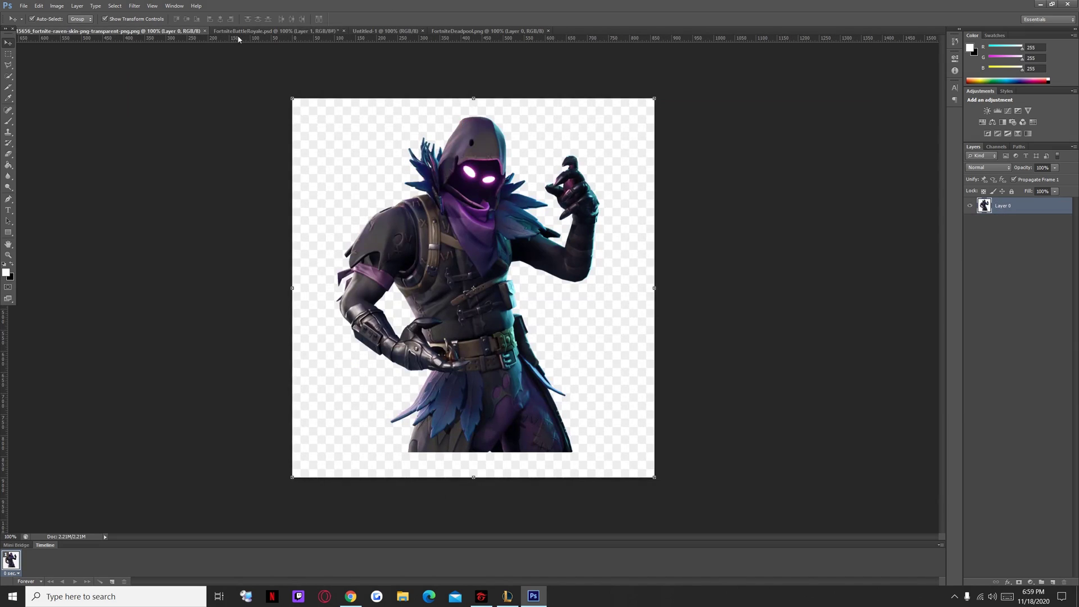
{"action": "left_click", "coordinate": [298, 31]}
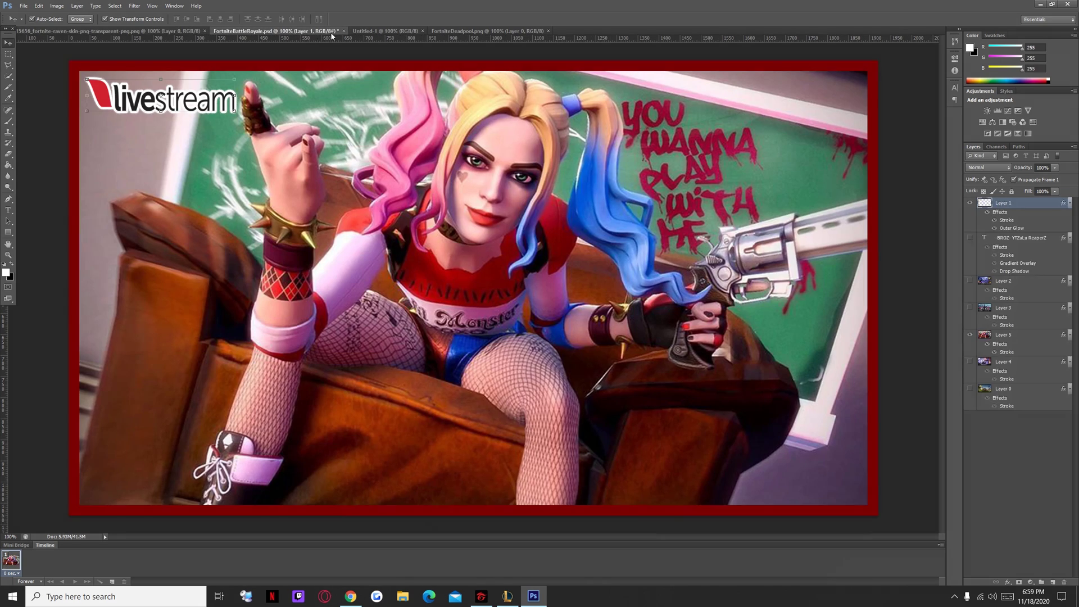
{"action": "left_click", "coordinate": [385, 31]}
{"action": "left_click", "coordinate": [177, 32]}
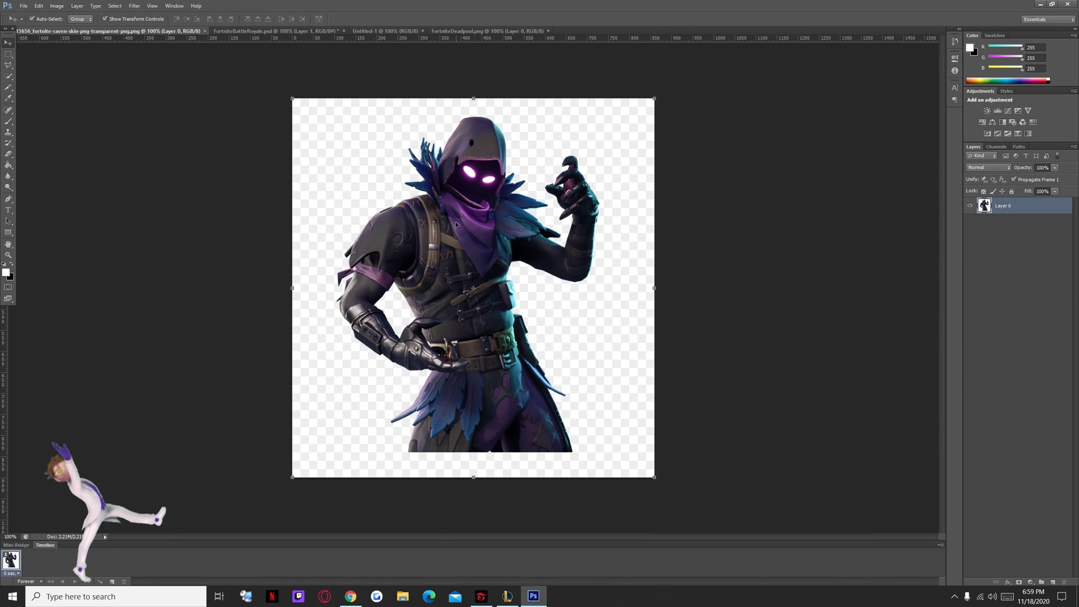
Drag the Raven figure right and up to the top edge of its canvas.
{"action": "left_click_drag", "start_coordinate": [409, 277], "coordinate": [442, 297]}
{"action": "left_click_drag", "start_coordinate": [431, 250], "coordinate": [456, 282]}
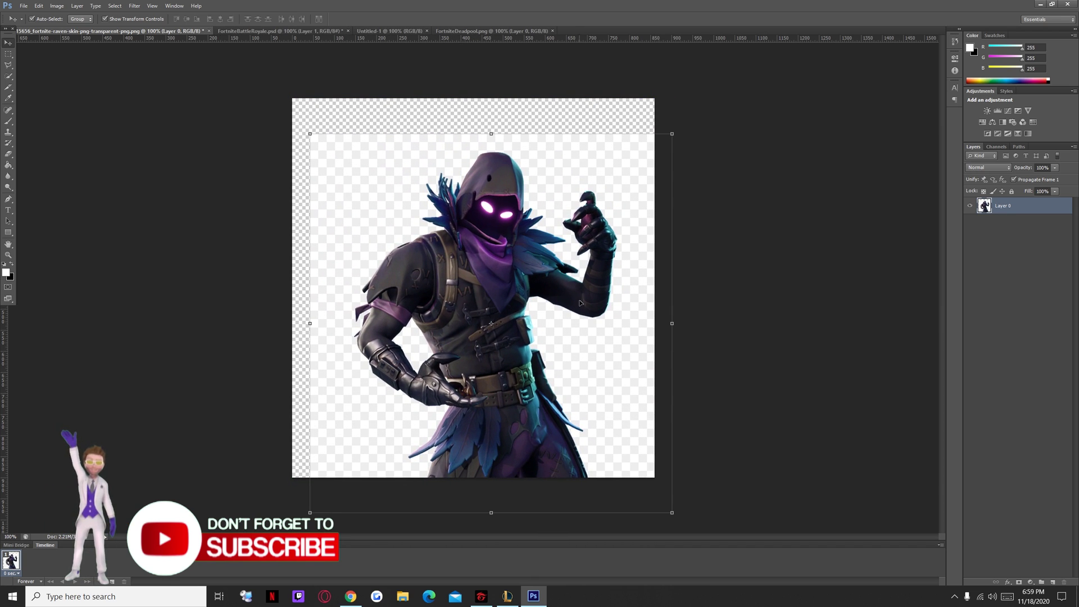
{"action": "left_click_drag", "start_coordinate": [495, 376], "coordinate": [485, 345]}
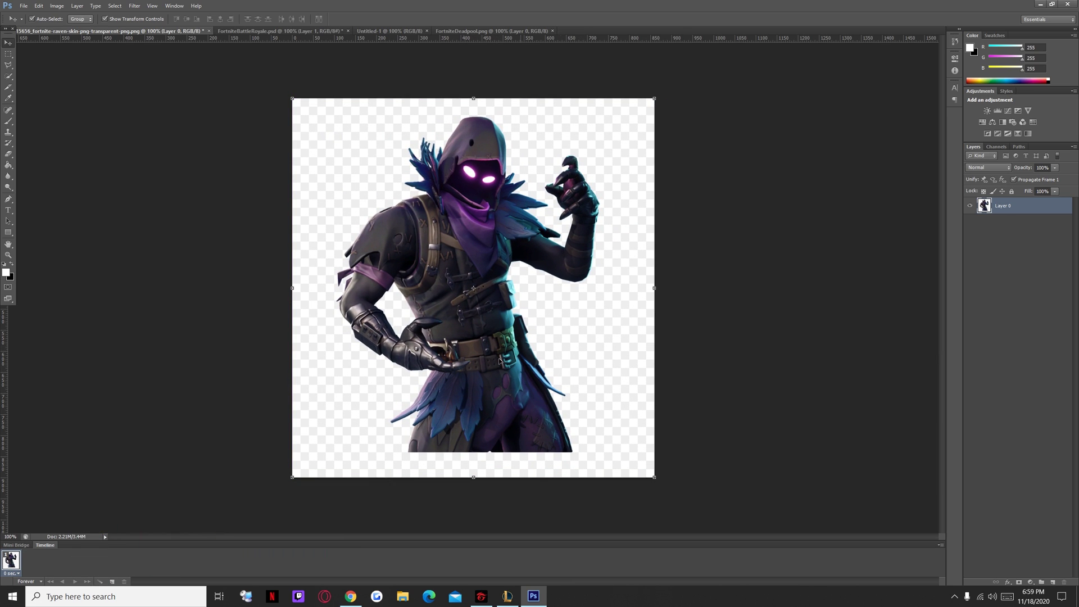
{"action": "left_click_drag", "start_coordinate": [480, 333], "coordinate": [495, 346]}
Switch to the Deadpool image and shift the Deadpool figure slightly.
{"action": "left_click", "coordinate": [493, 31]}
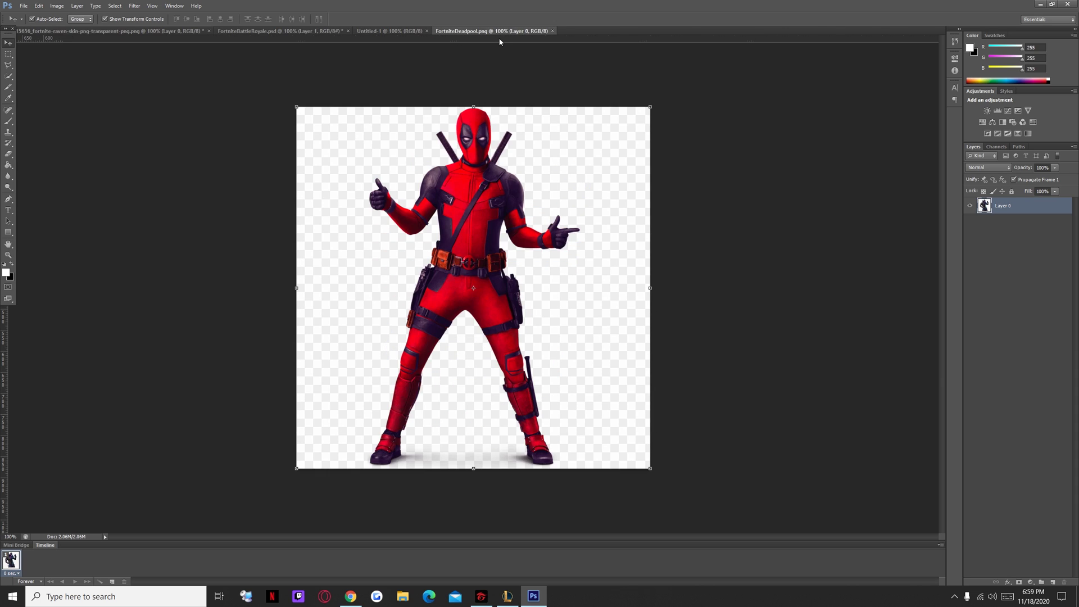
{"action": "left_click", "coordinate": [331, 31]}
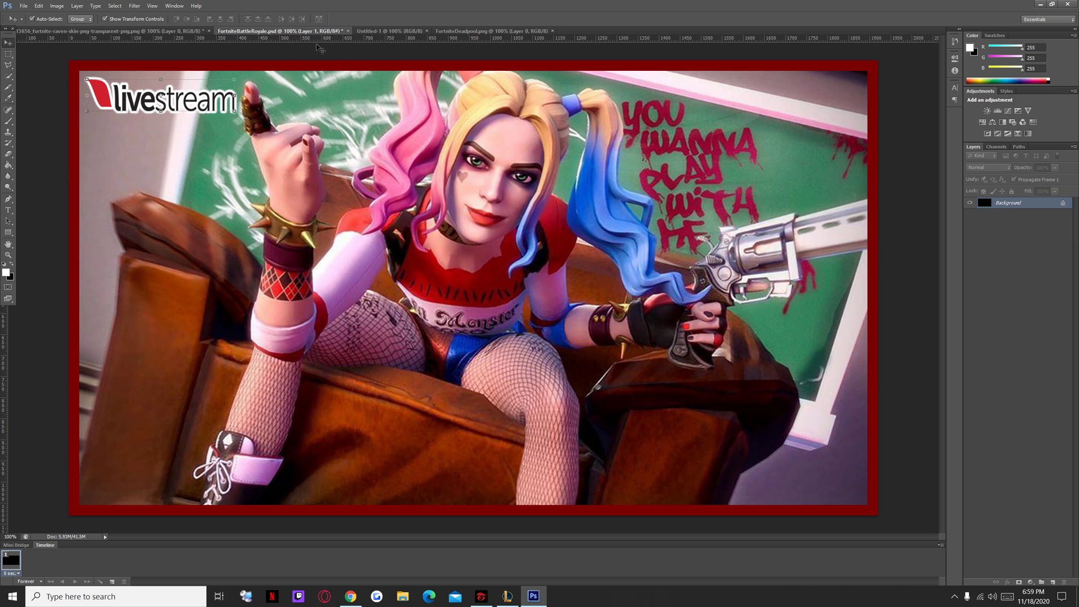
{"action": "left_click", "coordinate": [503, 31]}
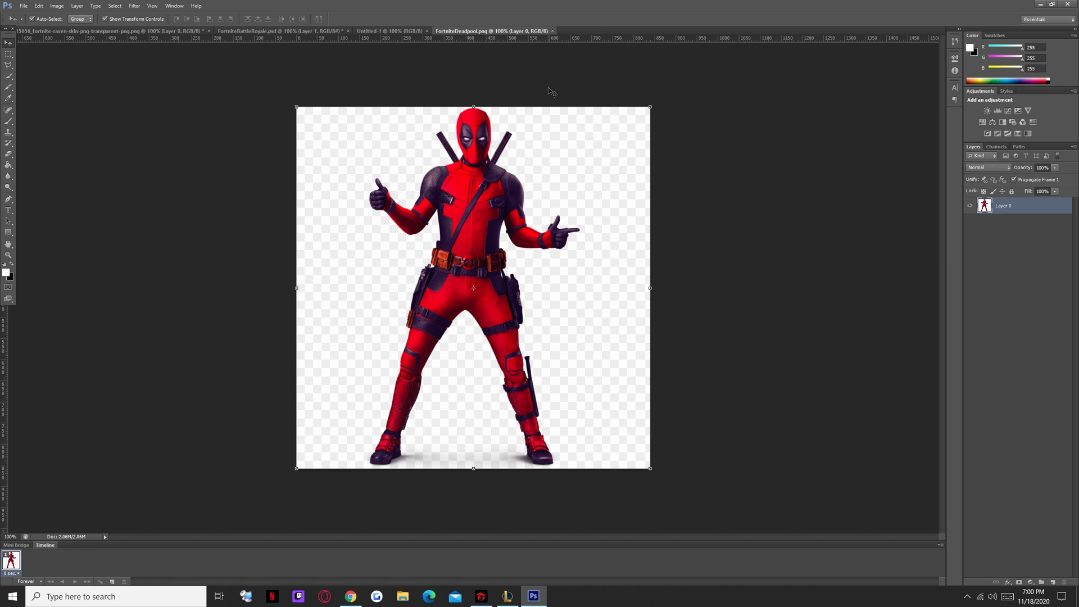
{"action": "mouse_move", "coordinate": [454, 272]}
{"action": "left_mouse_down"}
{"action": "mouse_move", "coordinate": [478, 278]}
{"action": "mouse_move", "coordinate": [459, 278]}
{"action": "left_mouse_up"}
{"action": "left_click_drag", "start_coordinate": [510, 329], "coordinate": [486, 325]}
Quick-select Deadpool's torso, head, hand, legs and left shoulder, then zoom to 200%.
{"action": "left_click", "coordinate": [9, 75]}
{"action": "left_click", "coordinate": [56, 76]}
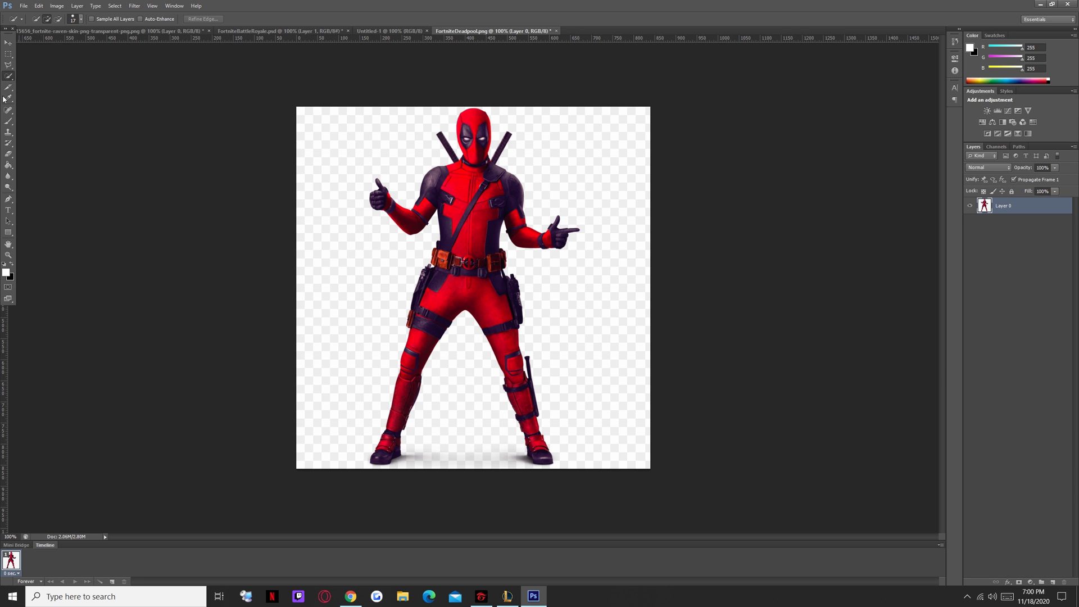
{"action": "mouse_move", "coordinate": [454, 215]}
{"action": "left_mouse_down"}
{"action": "mouse_move", "coordinate": [471, 242]}
{"action": "mouse_move", "coordinate": [479, 130]}
{"action": "mouse_move", "coordinate": [497, 196]}
{"action": "left_mouse_up"}
{"action": "mouse_move", "coordinate": [535, 234]}
{"action": "left_mouse_down"}
{"action": "mouse_move", "coordinate": [484, 287]}
{"action": "mouse_move", "coordinate": [511, 341]}
{"action": "mouse_move", "coordinate": [538, 453]}
{"action": "left_mouse_up"}
{"action": "mouse_move", "coordinate": [431, 358]}
{"action": "left_mouse_down"}
{"action": "mouse_move", "coordinate": [408, 388]}
{"action": "mouse_move", "coordinate": [390, 452]}
{"action": "left_mouse_up"}
{"action": "mouse_move", "coordinate": [432, 216]}
{"action": "left_mouse_down"}
{"action": "mouse_move", "coordinate": [425, 208]}
{"action": "mouse_move", "coordinate": [396, 222]}
{"action": "mouse_move", "coordinate": [385, 208]}
{"action": "mouse_move", "coordinate": [402, 212]}
{"action": "left_mouse_up"}
{"action": "key", "text": "ctrl+plus"}
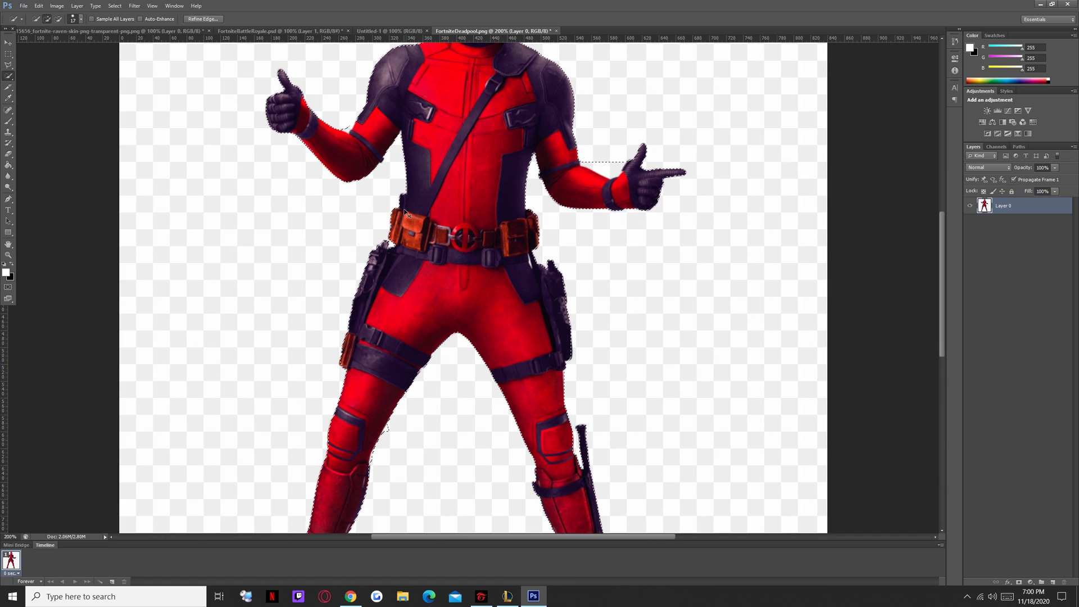
{"action": "scroll", "coordinate": [429, 225], "scroll_direction": "up", "scroll_amount": 5}
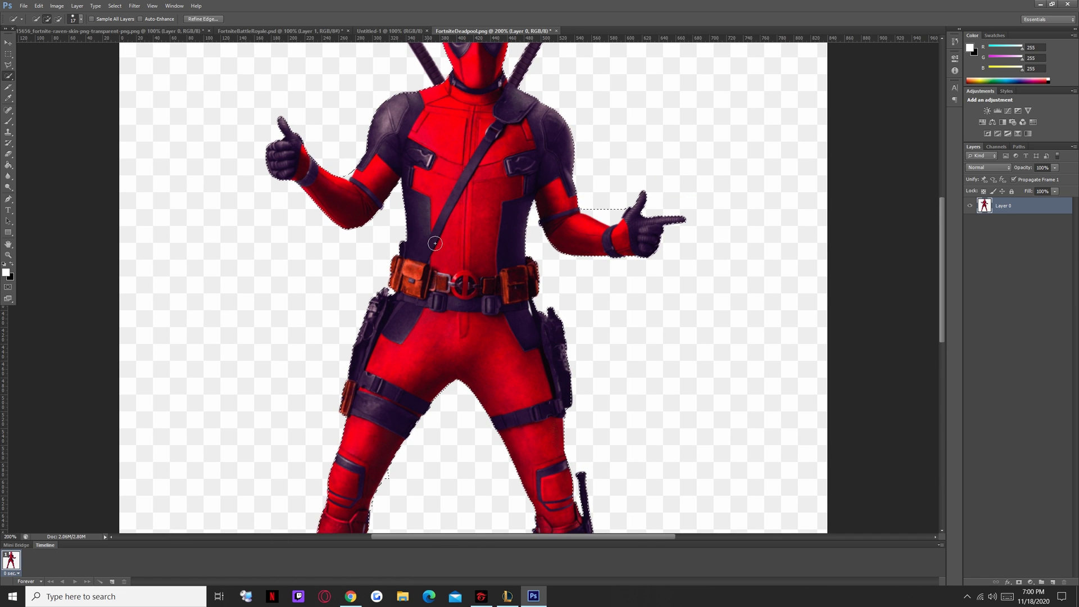
{"action": "scroll", "coordinate": [435, 244], "scroll_direction": "up", "scroll_amount": 8}
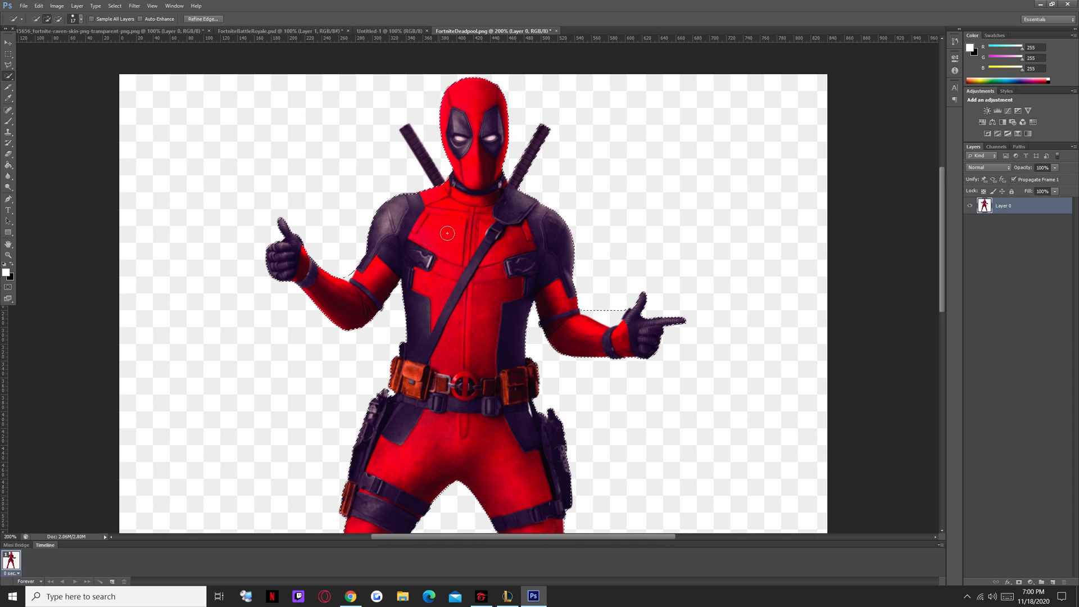
Shrink the selection brush to 14 px, switch to subtract mode, and zoom back out.
{"action": "left_click", "coordinate": [80, 20]}
{"action": "left_click_drag", "start_coordinate": [40, 47], "coordinate": [37, 47]}
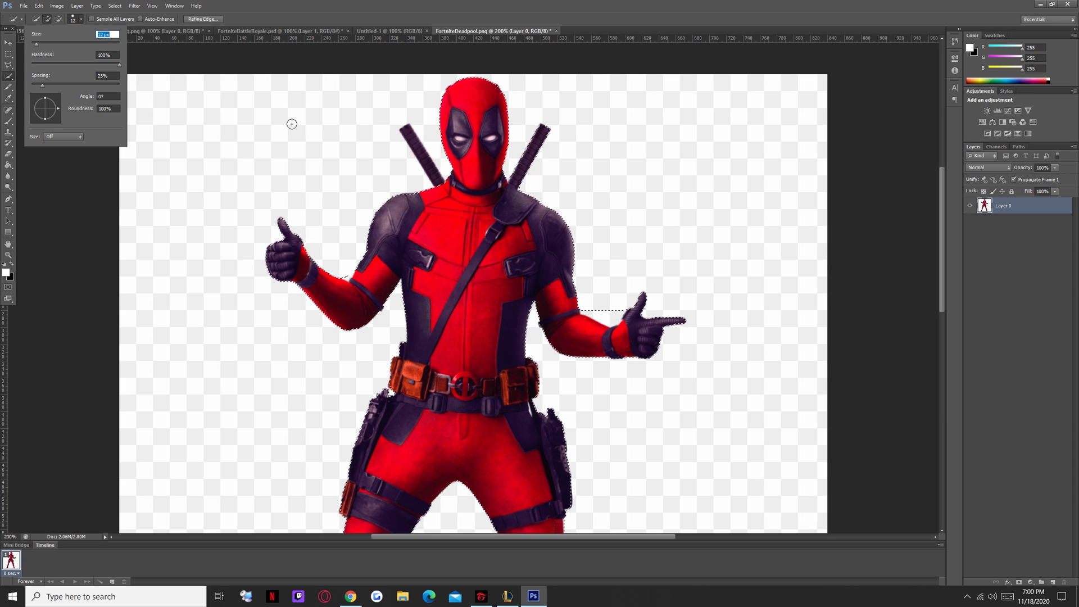
{"action": "left_click", "coordinate": [414, 138]}
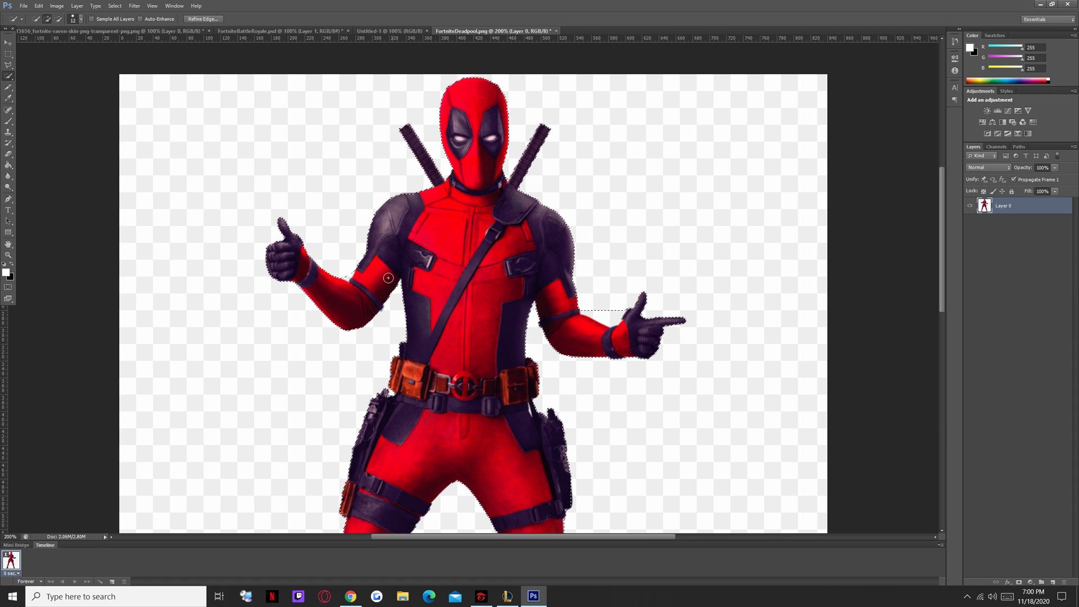
{"action": "key", "text": "alt"}
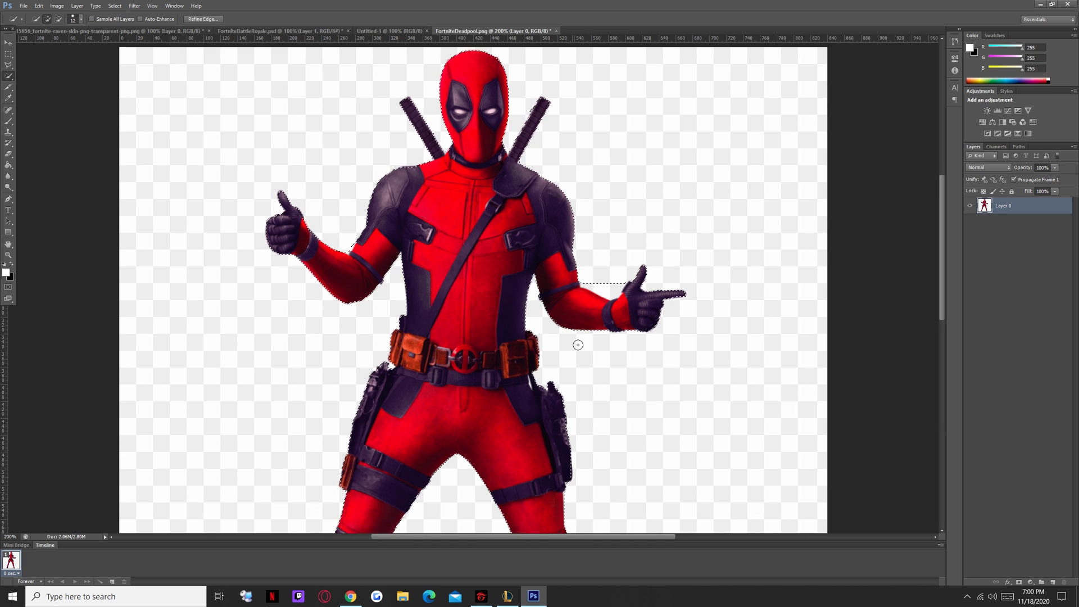
{"action": "scroll", "coordinate": [570, 346], "scroll_direction": "down", "scroll_amount": 3}
{"action": "scroll", "coordinate": [572, 348], "scroll_direction": "down", "scroll_amount": 3}
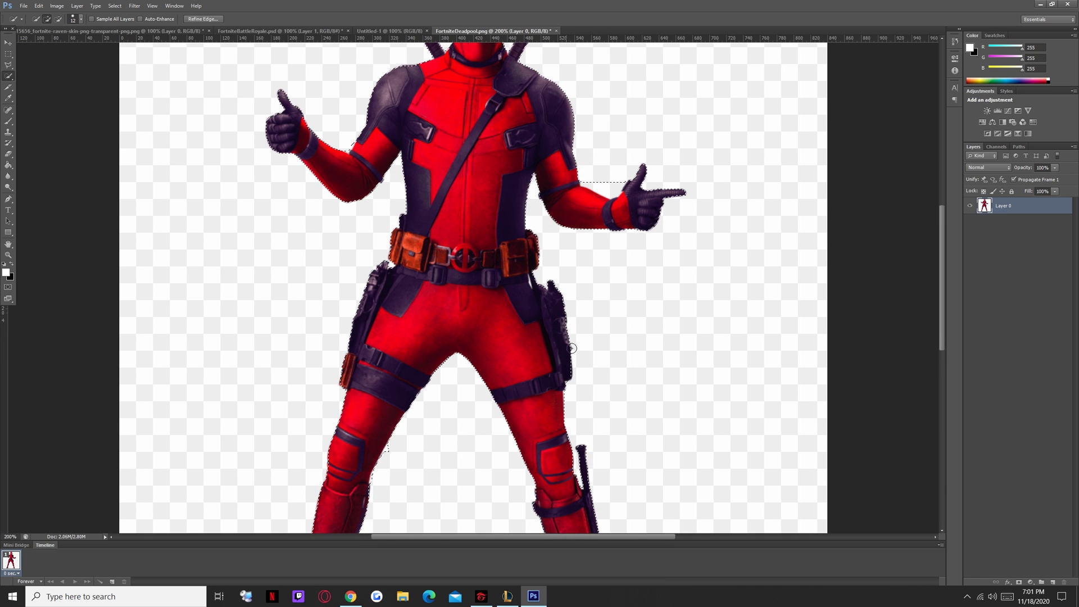
{"action": "key", "text": "ctrl+minus"}
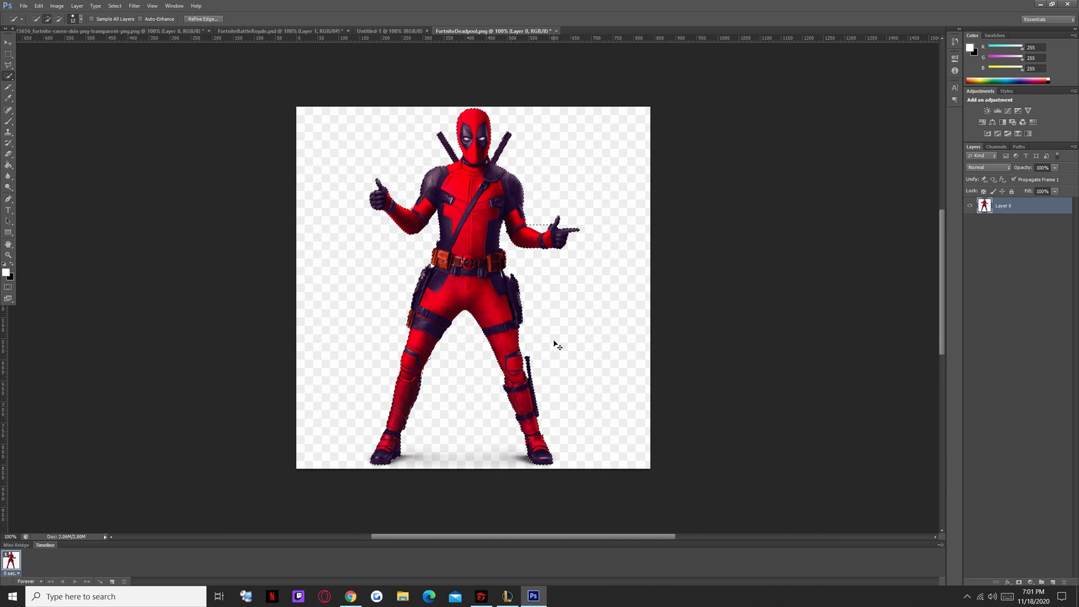
Refine the selection edge with smooth 13 and contrast 14, and apply it.
{"action": "left_click", "coordinate": [203, 19]}
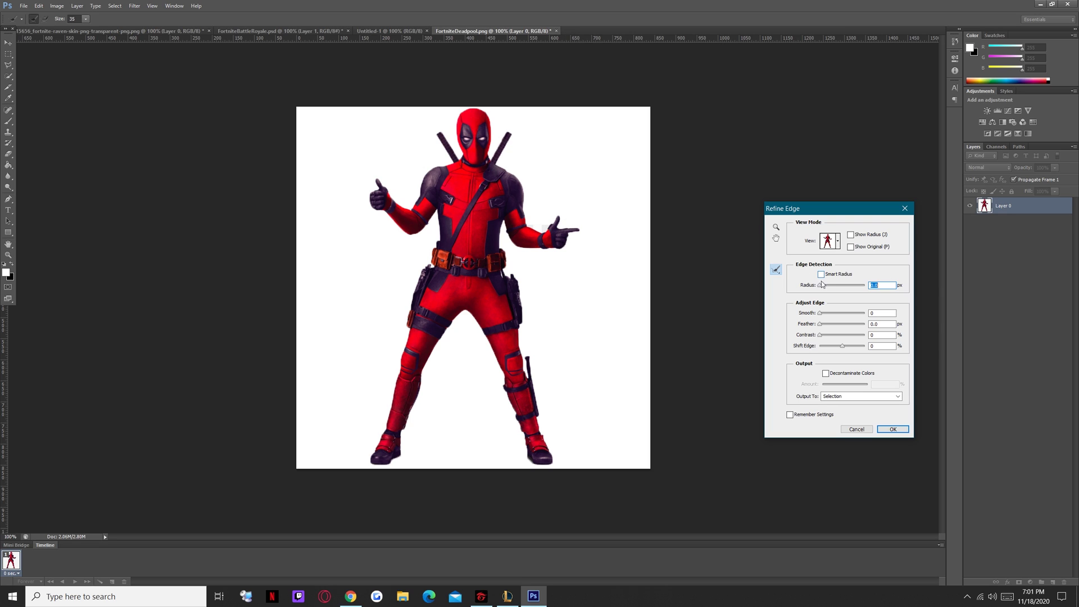
{"action": "left_click_drag", "start_coordinate": [824, 316], "coordinate": [827, 316]}
{"action": "left_click_drag", "start_coordinate": [825, 336], "coordinate": [827, 336]}
{"action": "key", "text": "ctrl+plus"}
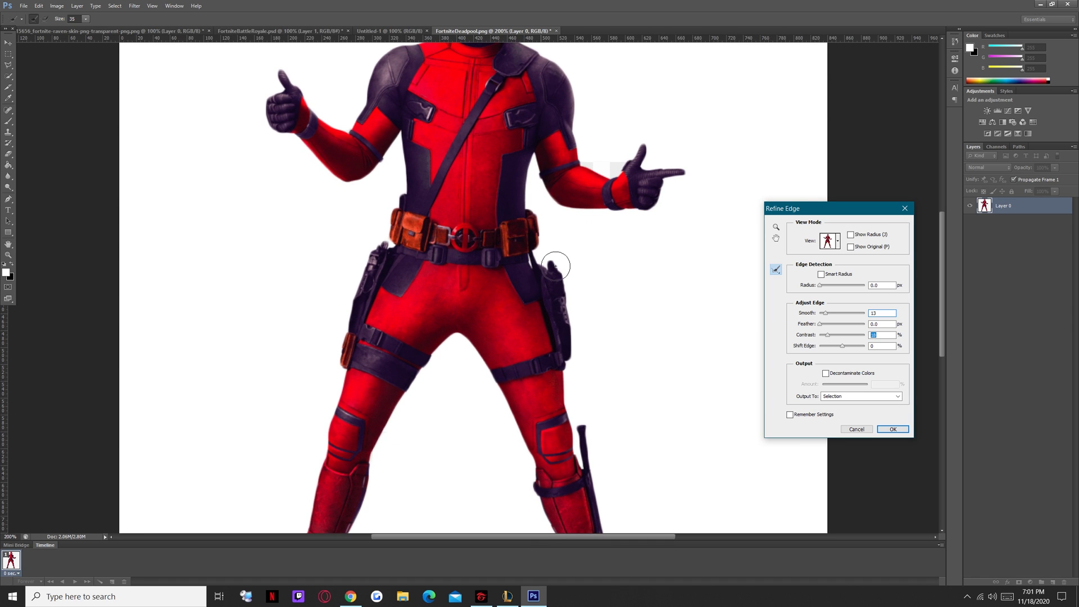
{"action": "left_click", "coordinate": [622, 175]}
{"action": "left_click", "coordinate": [866, 428]}
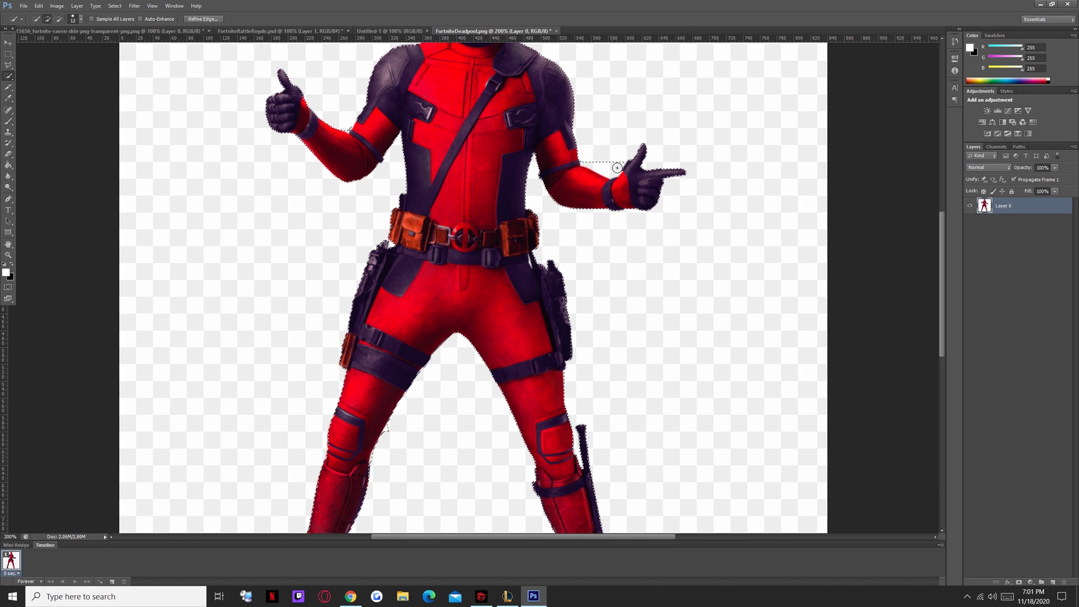
Switch to subtracting from the selection and scroll to check its edges.
{"action": "key", "text": "alt"}
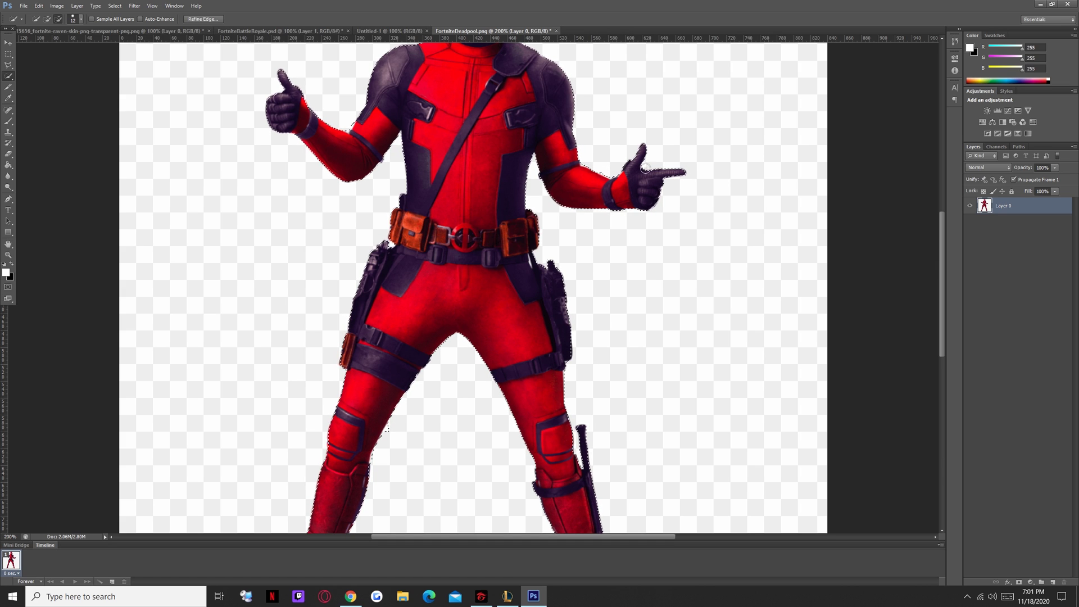
{"action": "scroll", "coordinate": [601, 166], "scroll_direction": "up", "scroll_amount": 3}
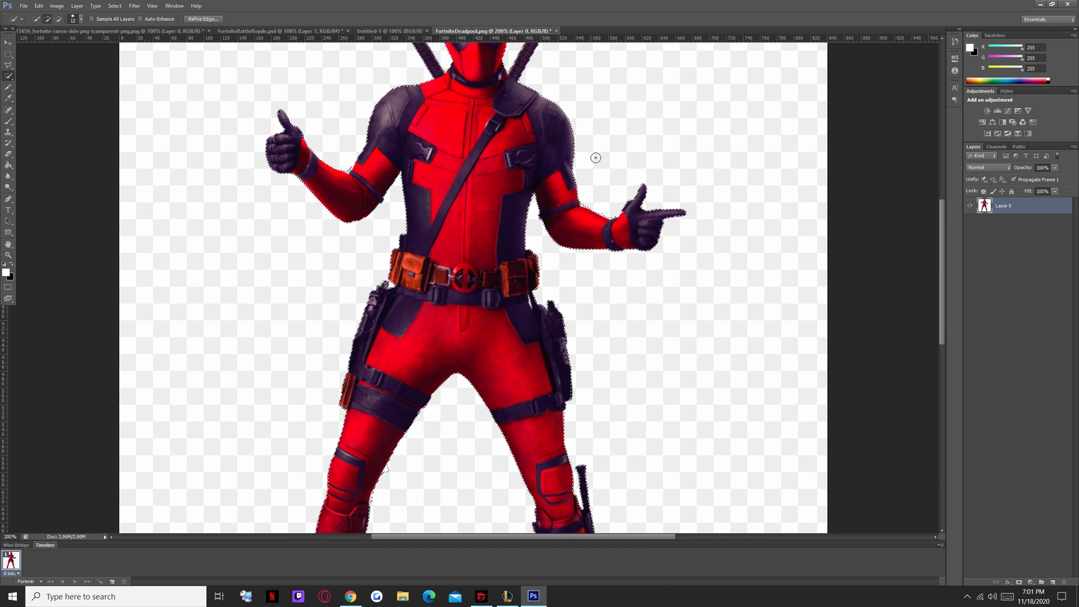
{"action": "scroll", "coordinate": [593, 160], "scroll_direction": "up", "scroll_amount": 2}
{"action": "scroll", "coordinate": [591, 164], "scroll_direction": "down", "scroll_amount": 2}
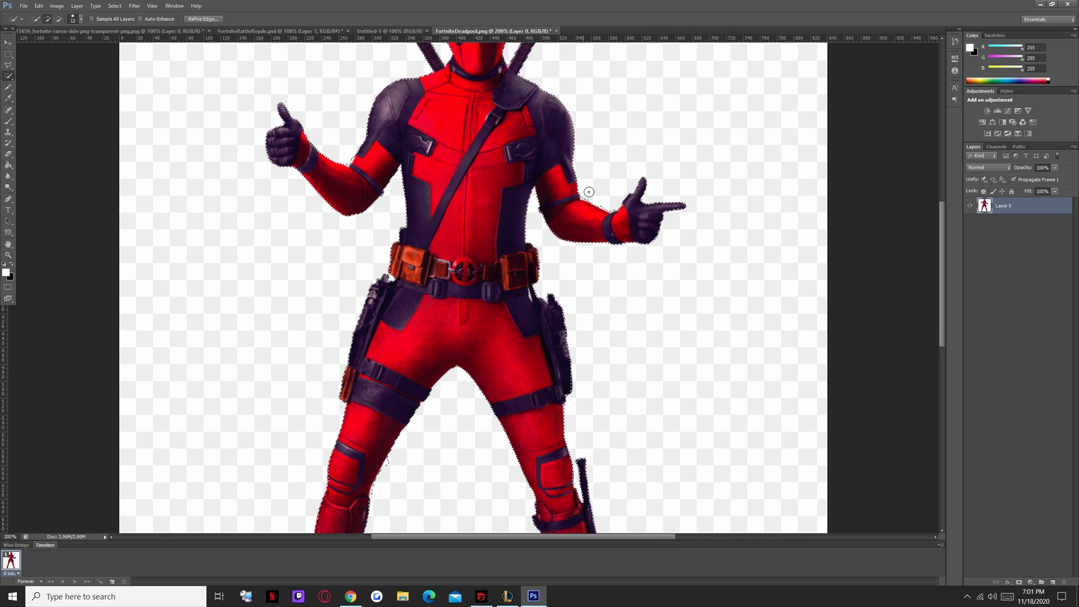
Refine edges: radius 1.7 px, 3.1 px feather, 15% contrast, decontaminate colours, output as new masked layer.
{"action": "left_click", "coordinate": [203, 18]}
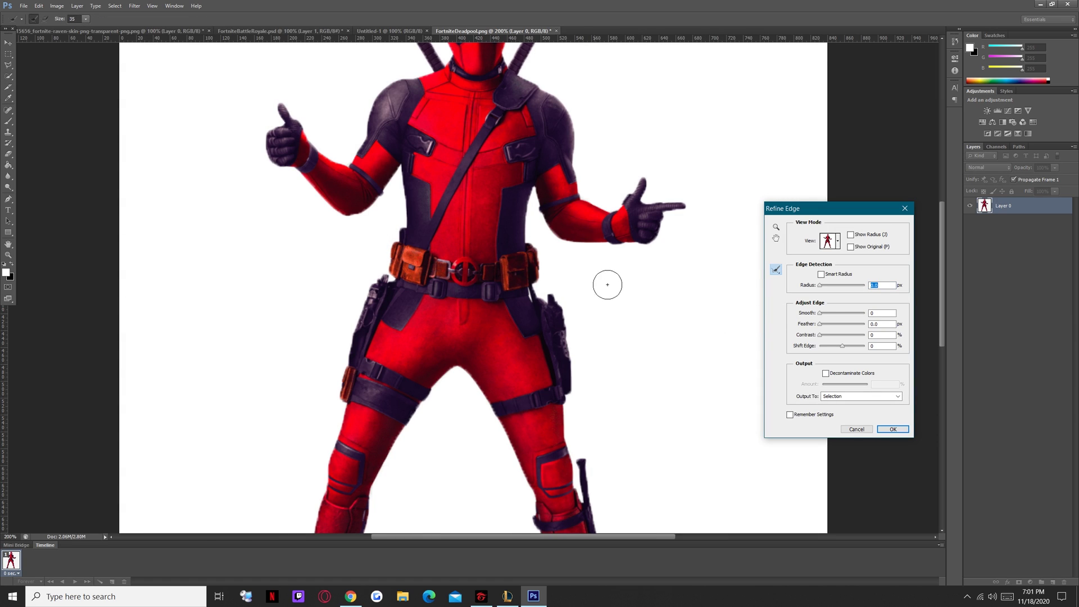
{"action": "left_click_drag", "start_coordinate": [822, 288], "coordinate": [825, 286]}
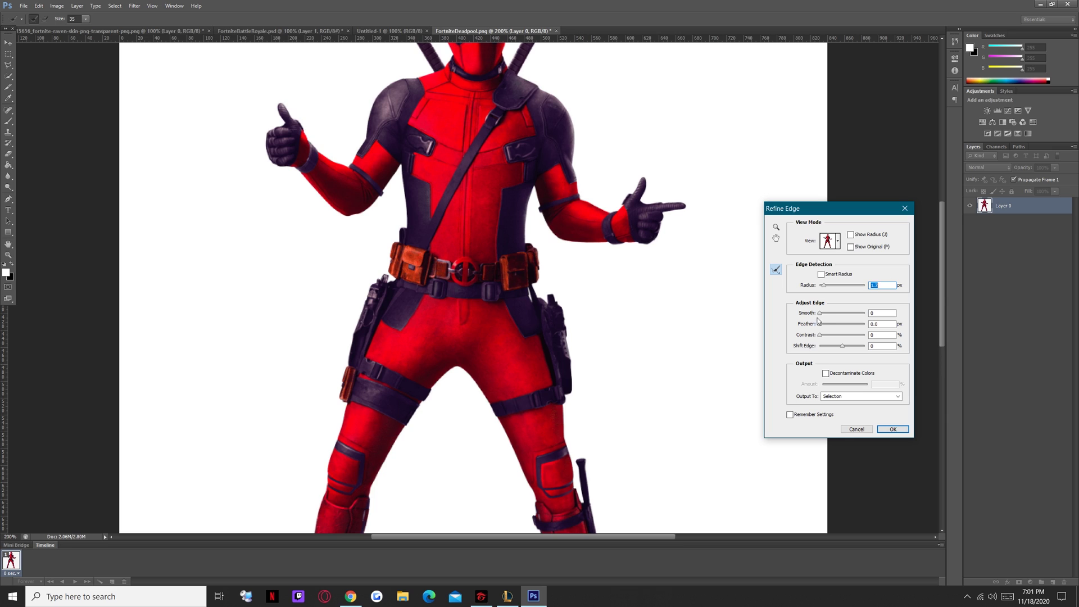
{"action": "left_click_drag", "start_coordinate": [822, 315], "coordinate": [827, 315]}
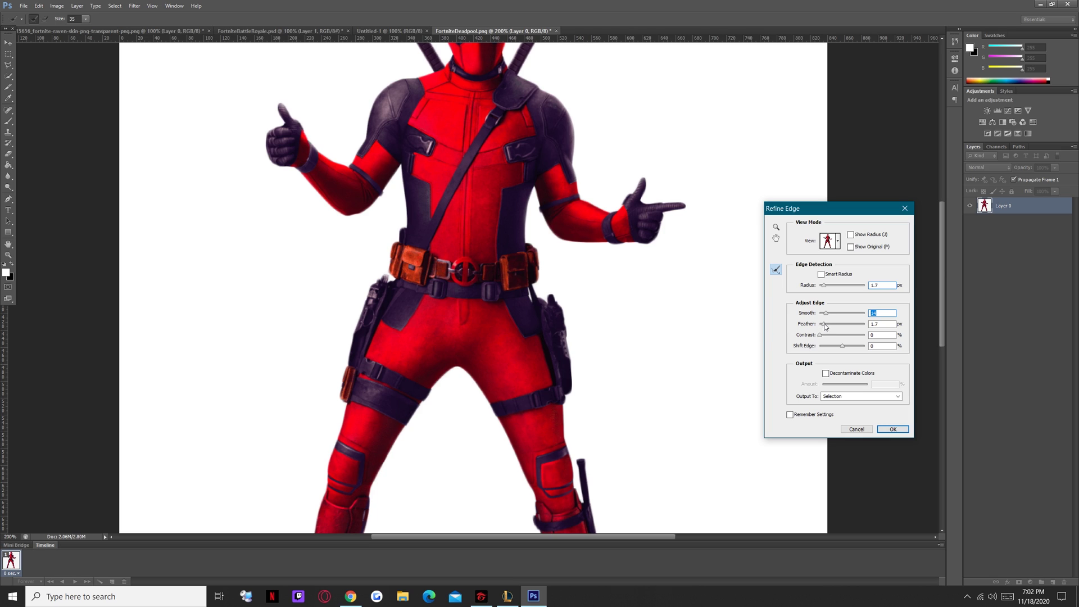
{"action": "left_click", "coordinate": [827, 326]}
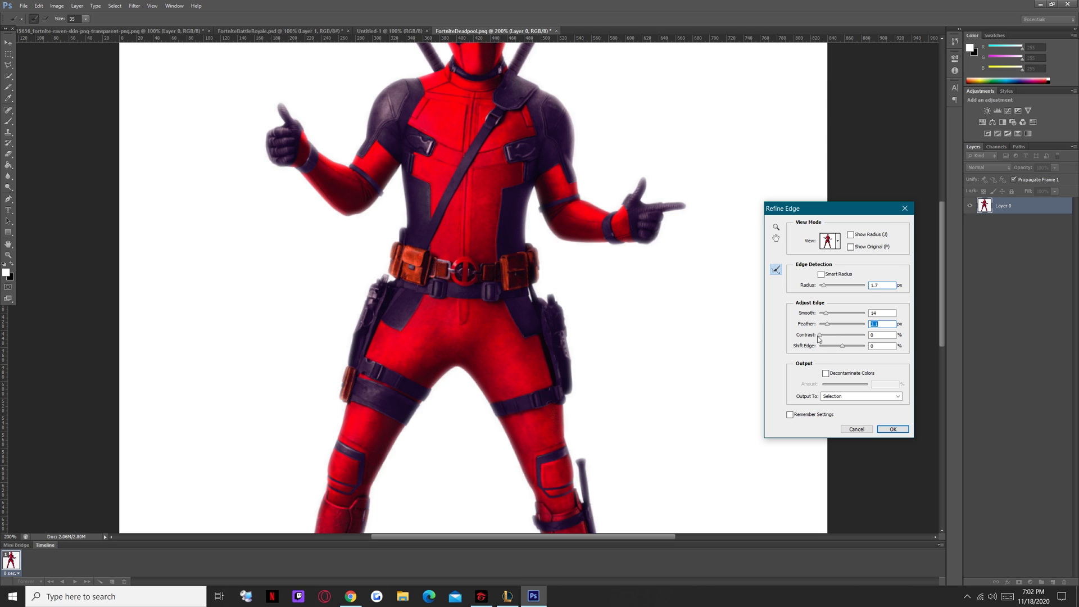
{"action": "left_click_drag", "start_coordinate": [825, 336], "coordinate": [829, 336]}
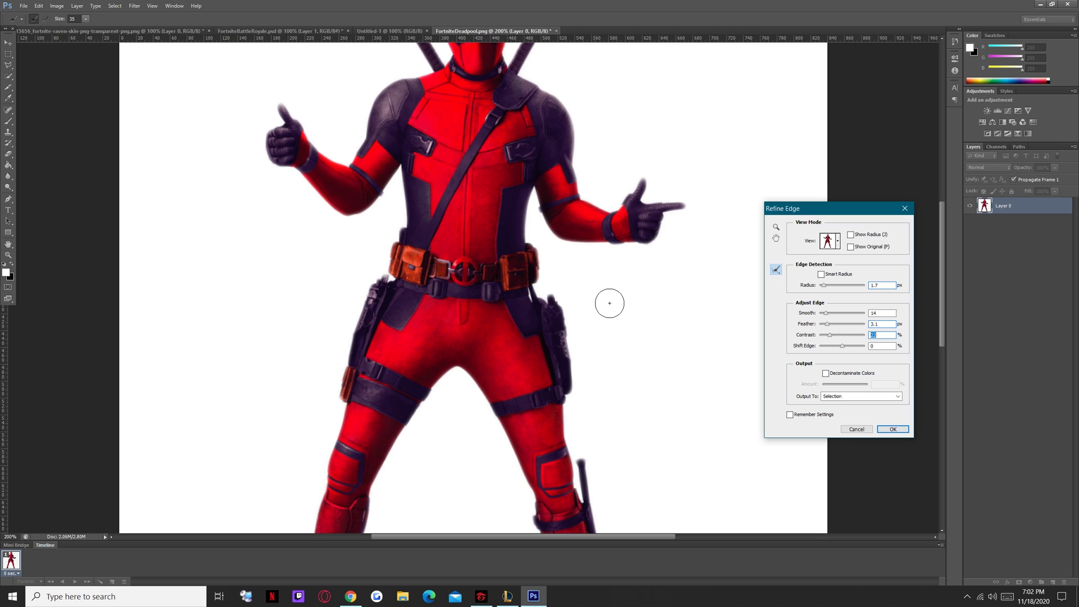
{"action": "key", "text": "ctrl+minus"}
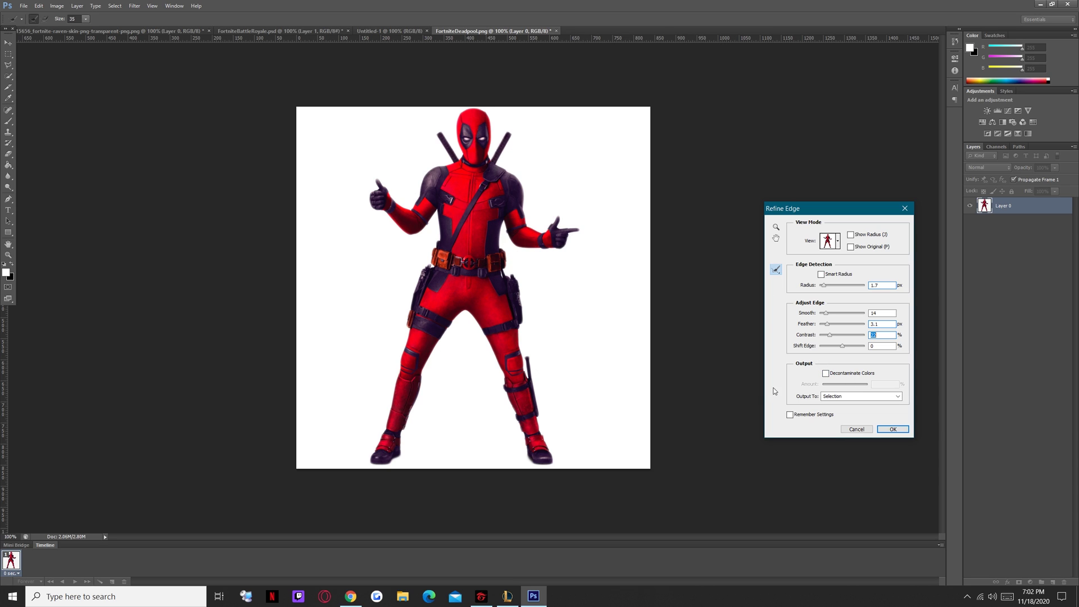
{"action": "left_click", "coordinate": [824, 373]}
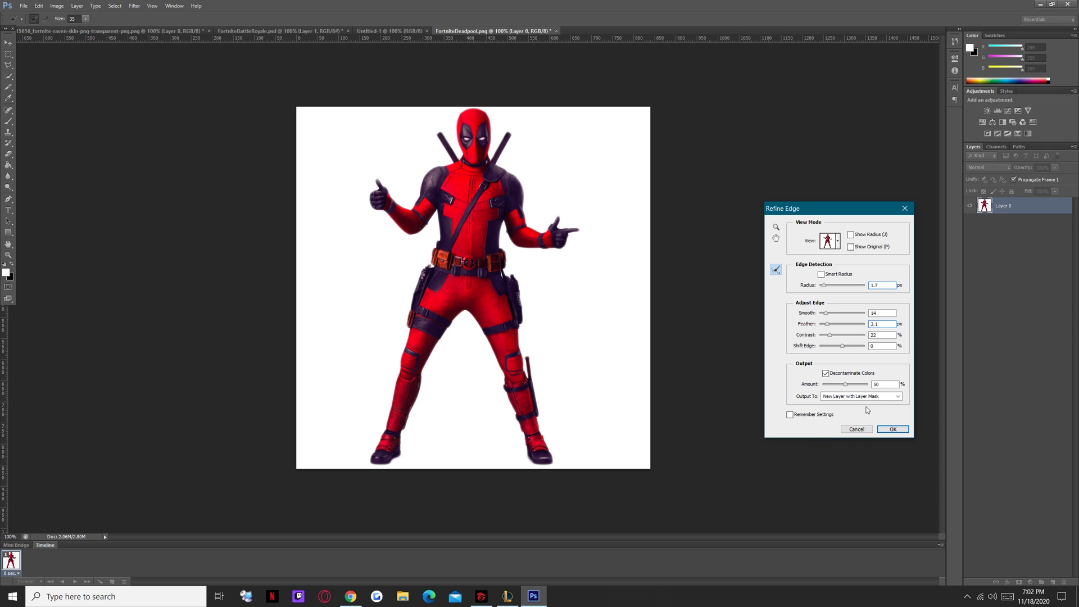
{"action": "left_click", "coordinate": [881, 428]}
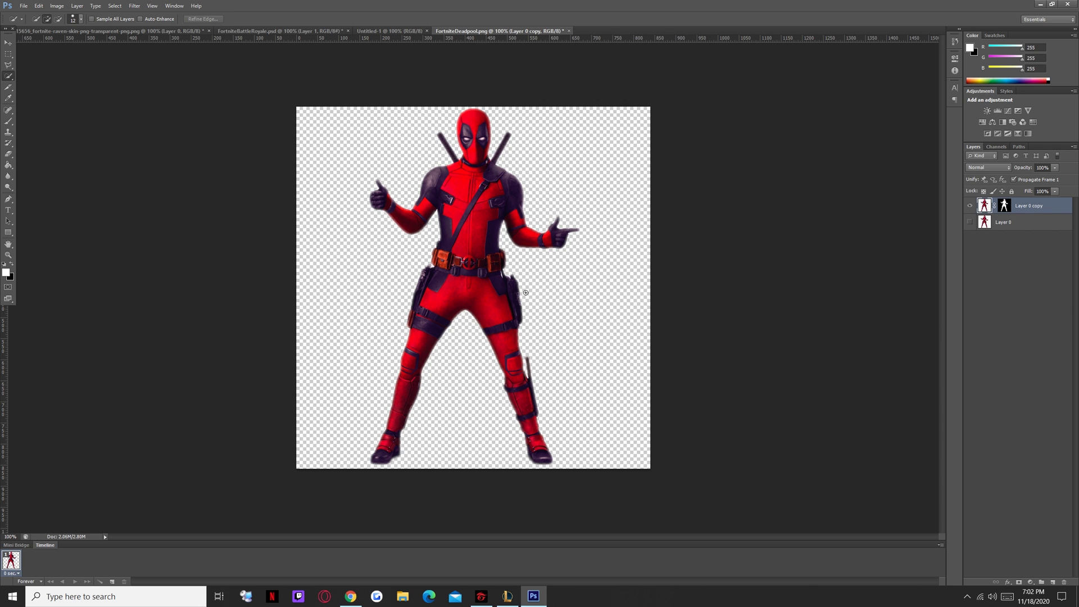
Drag the Deadpool cut-out into the Harley Quinn thumbnail document.
{"action": "left_click", "coordinate": [9, 43]}
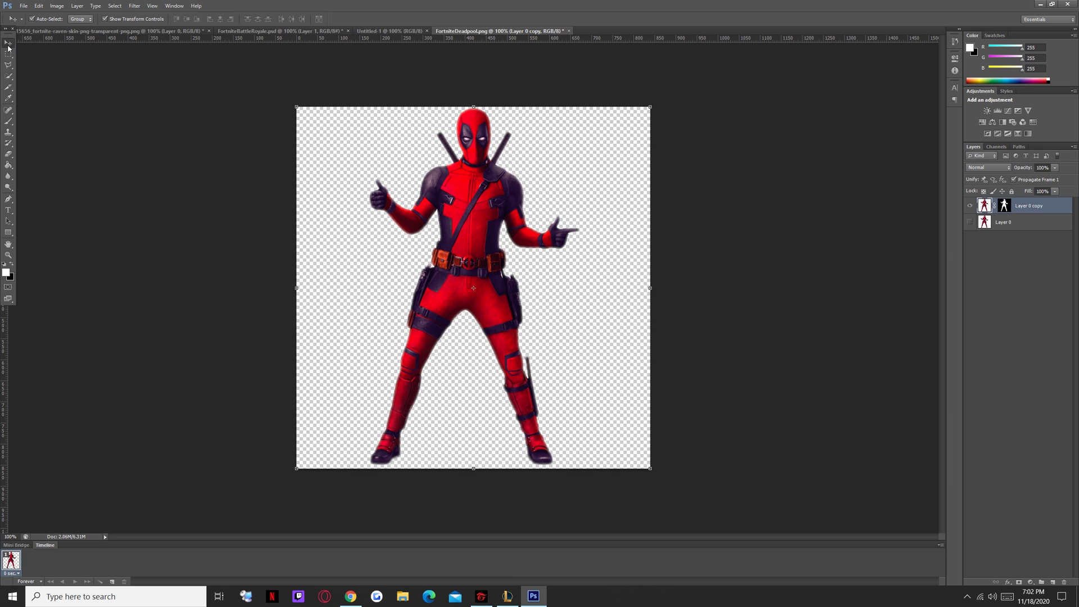
{"action": "left_click_drag", "start_coordinate": [457, 266], "coordinate": [441, 282]}
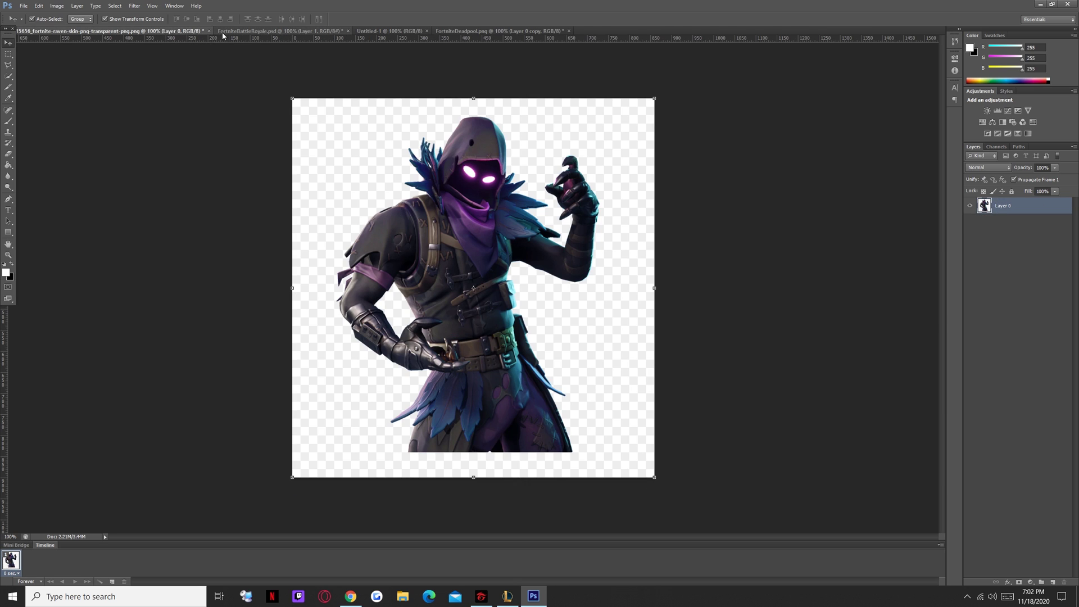
{"action": "left_click", "coordinate": [221, 32]}
{"action": "left_click_drag", "start_coordinate": [505, 29], "coordinate": [584, 103]}
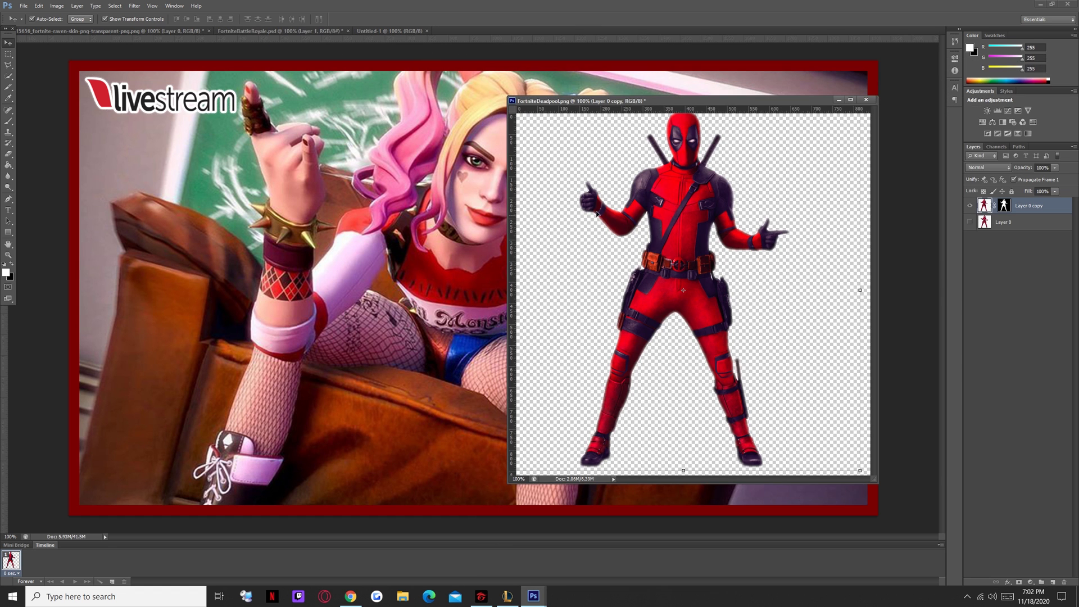
{"action": "left_click_drag", "start_coordinate": [676, 261], "coordinate": [396, 372]}
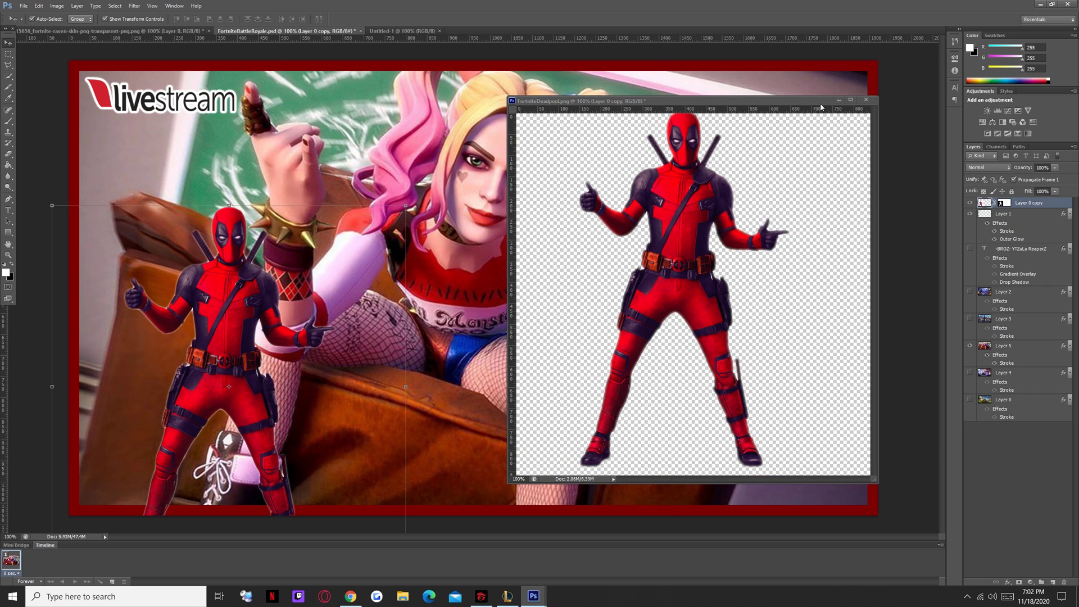
Scale Deadpool to about 70% and place him near the thumbnail's left edge.
{"action": "left_click_drag", "start_coordinate": [236, 353], "coordinate": [210, 306]}
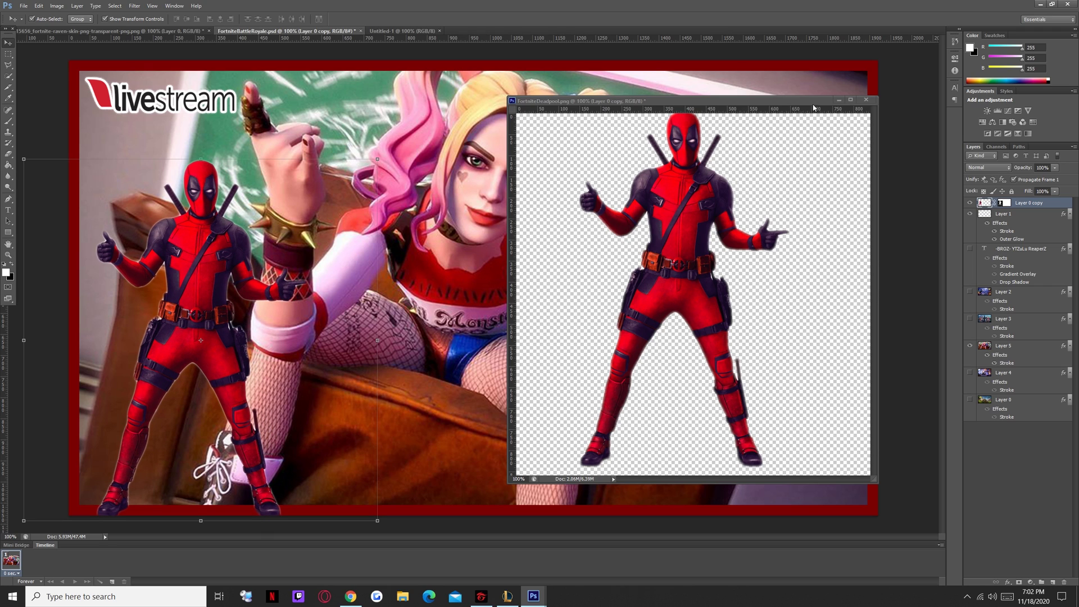
{"action": "left_click", "coordinate": [839, 100]}
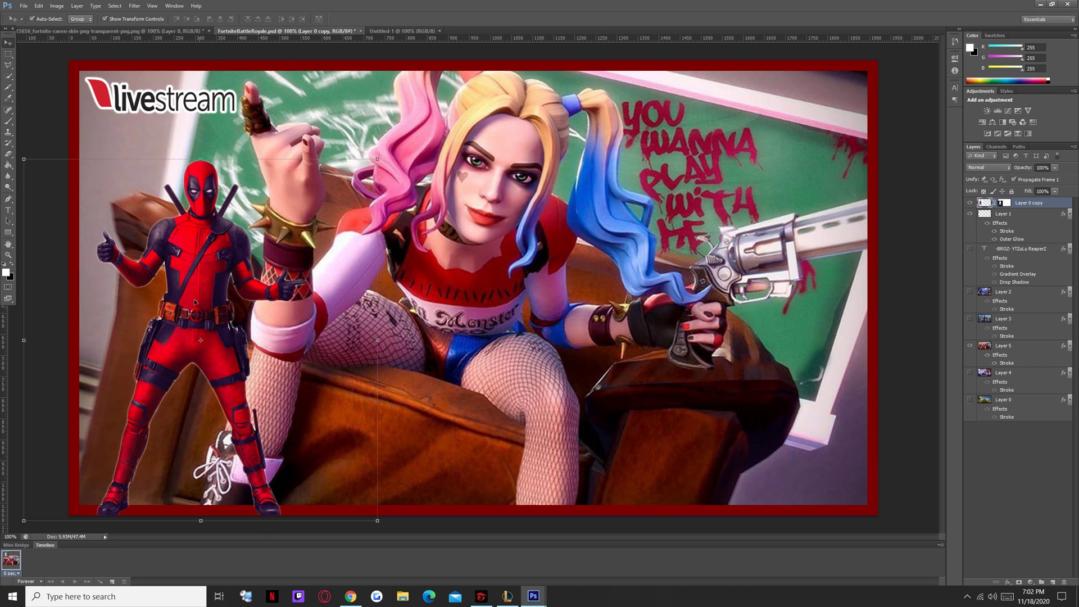
{"action": "left_click_drag", "start_coordinate": [33, 173], "coordinate": [152, 275]}
{"action": "left_click_drag", "start_coordinate": [356, 362], "coordinate": [258, 353]}
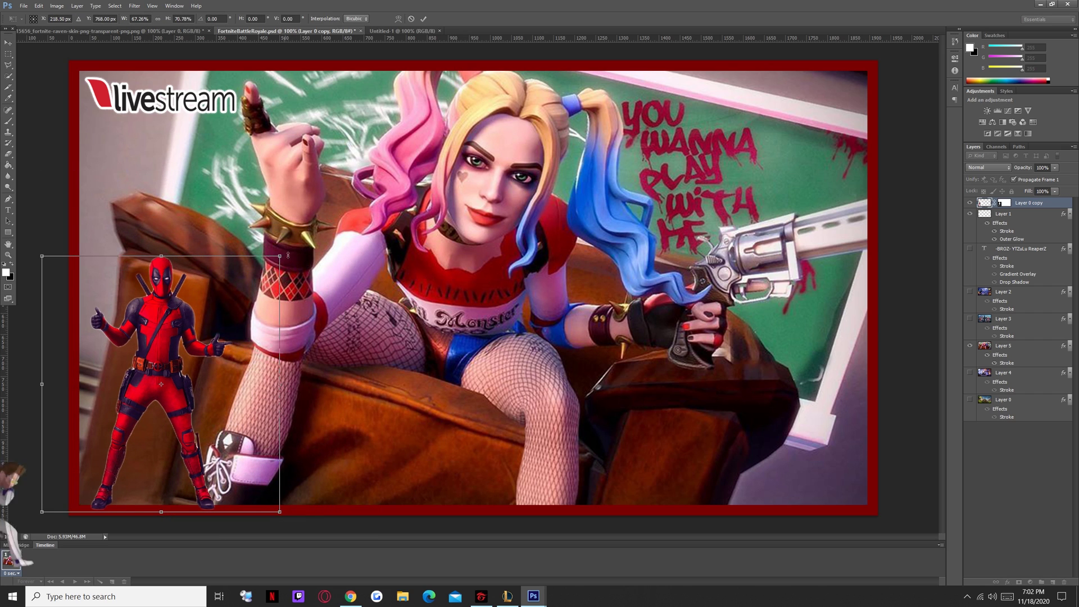
{"action": "left_click_drag", "start_coordinate": [280, 256], "coordinate": [287, 248]}
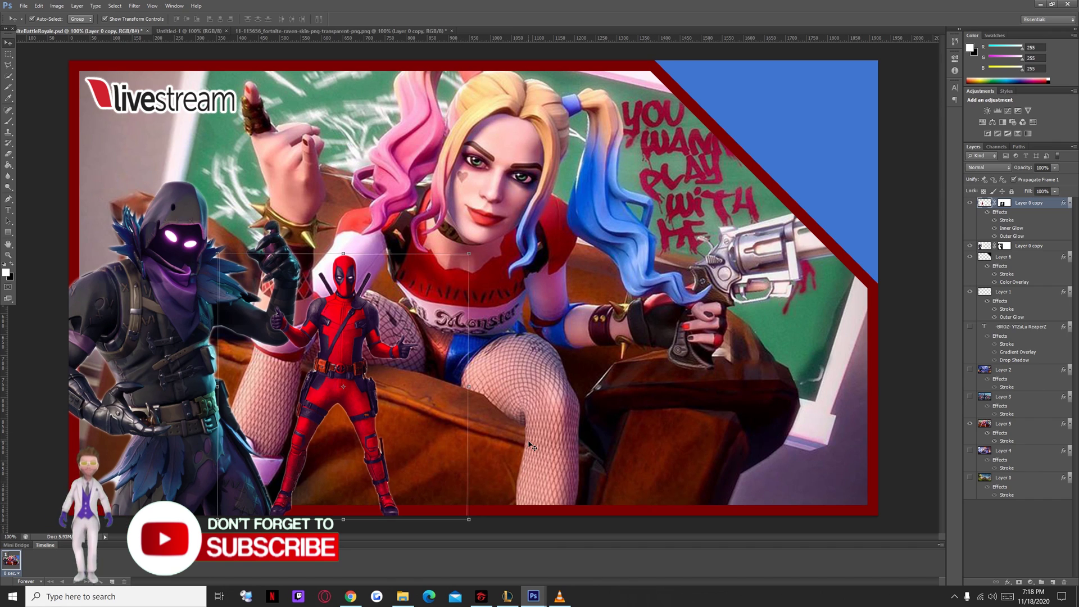
Move Raven toward the thumbnail's centre with Deadpool to his left, then switch to the Raven cut-out.
{"action": "left_click_drag", "start_coordinate": [369, 412], "coordinate": [278, 412]}
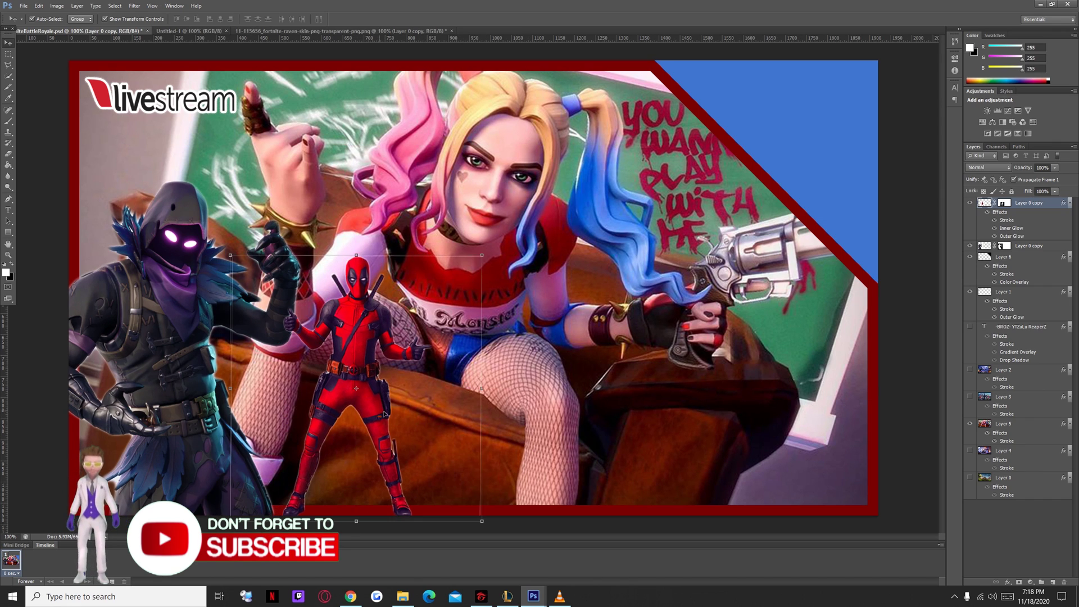
{"action": "key", "text": "ctrl+z"}
{"action": "left_click_drag", "start_coordinate": [82, 423], "coordinate": [495, 420]}
{"action": "left_click_drag", "start_coordinate": [364, 409], "coordinate": [242, 378]}
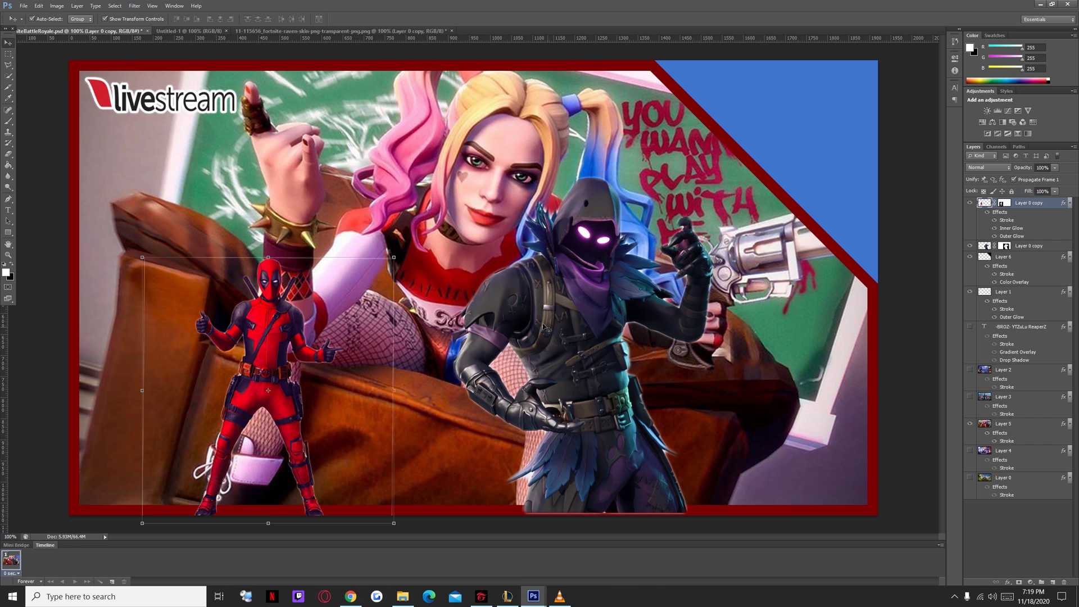
{"action": "left_click_drag", "start_coordinate": [555, 384], "coordinate": [510, 378]}
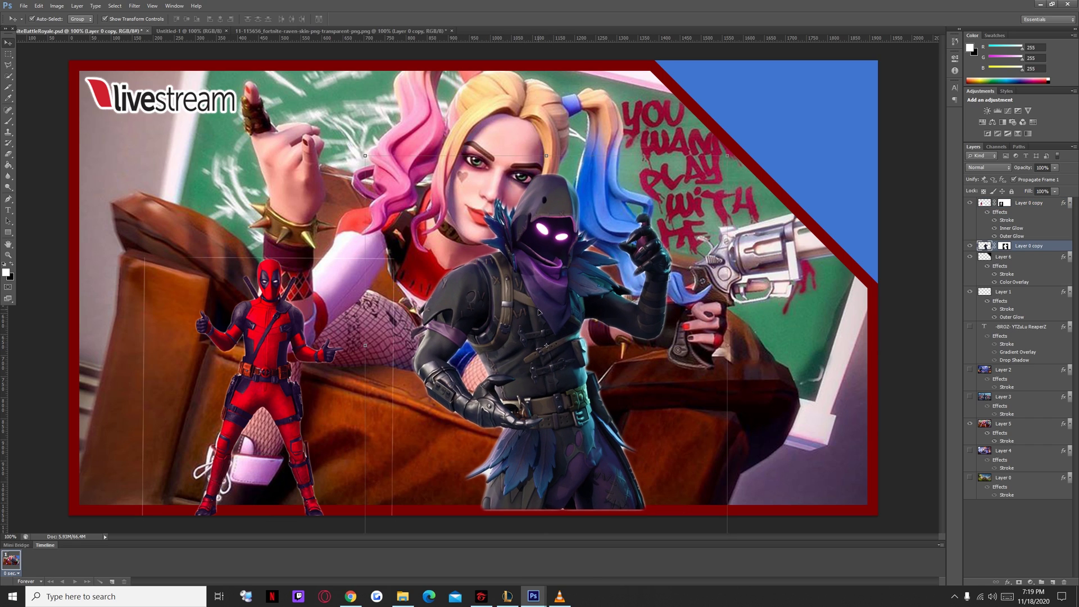
{"action": "left_click_drag", "start_coordinate": [538, 312], "coordinate": [527, 314]}
{"action": "left_click_drag", "start_coordinate": [327, 339], "coordinate": [246, 339]}
{"action": "left_click", "coordinate": [277, 31]}
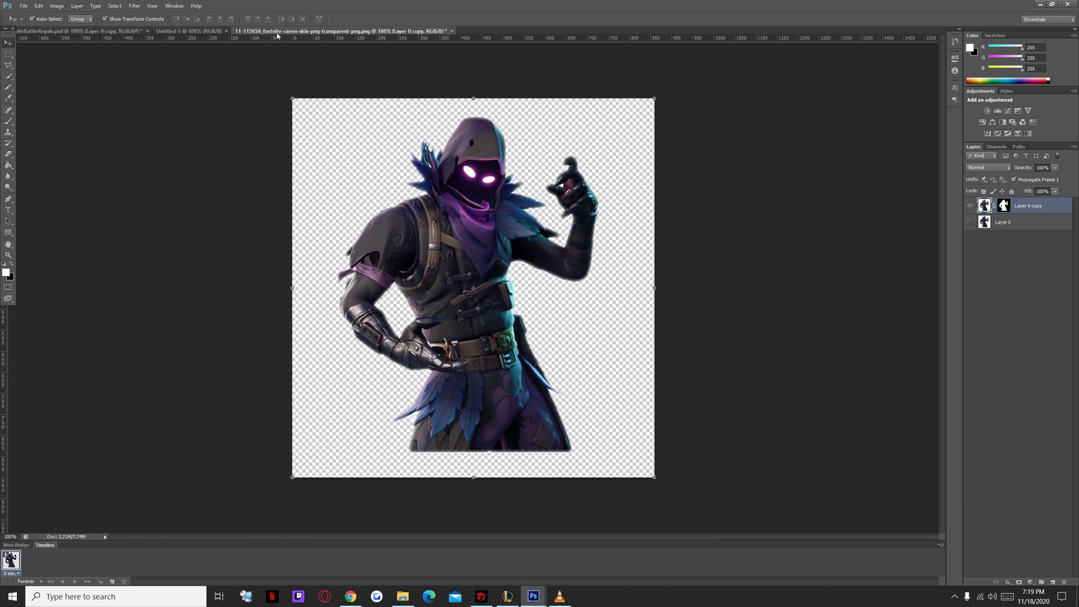